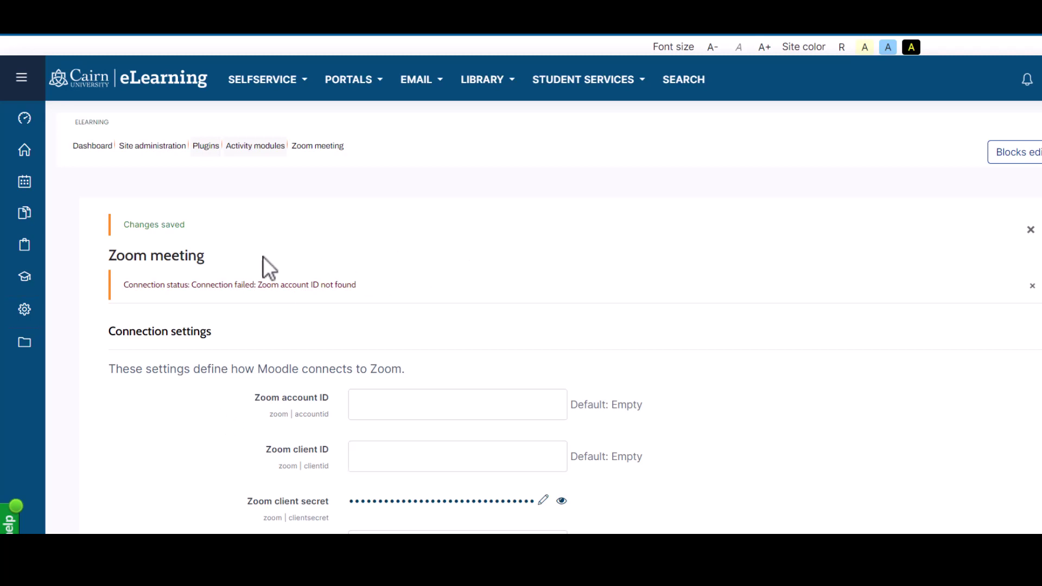
Highlight the Zoom meeting heading and connection-failed message, then switch to the plugin documentation.
{"action": "left_click_drag", "start_coordinate": [205, 257], "coordinate": [109, 255]}
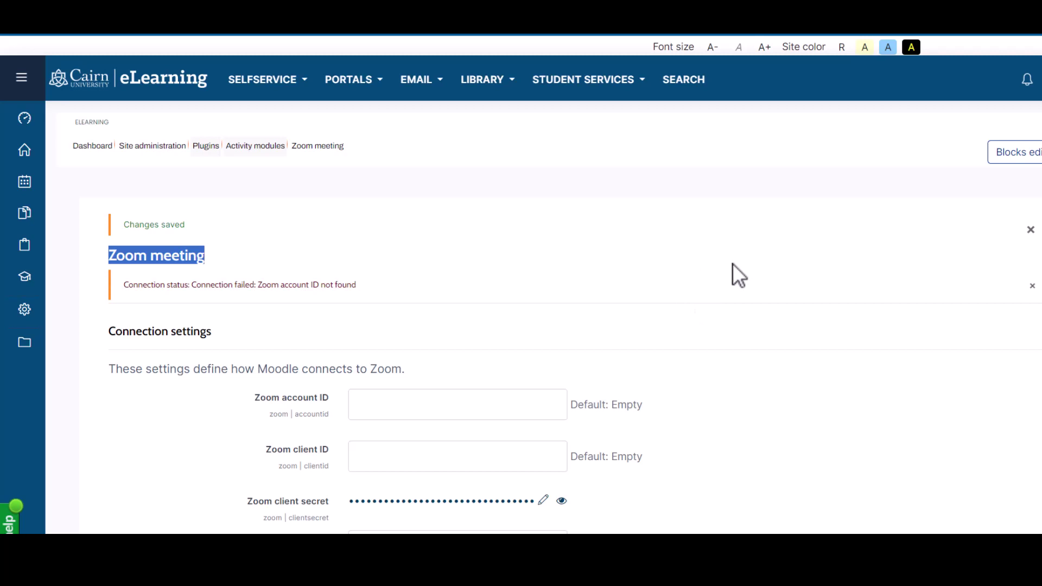
{"action": "left_click", "coordinate": [369, 298]}
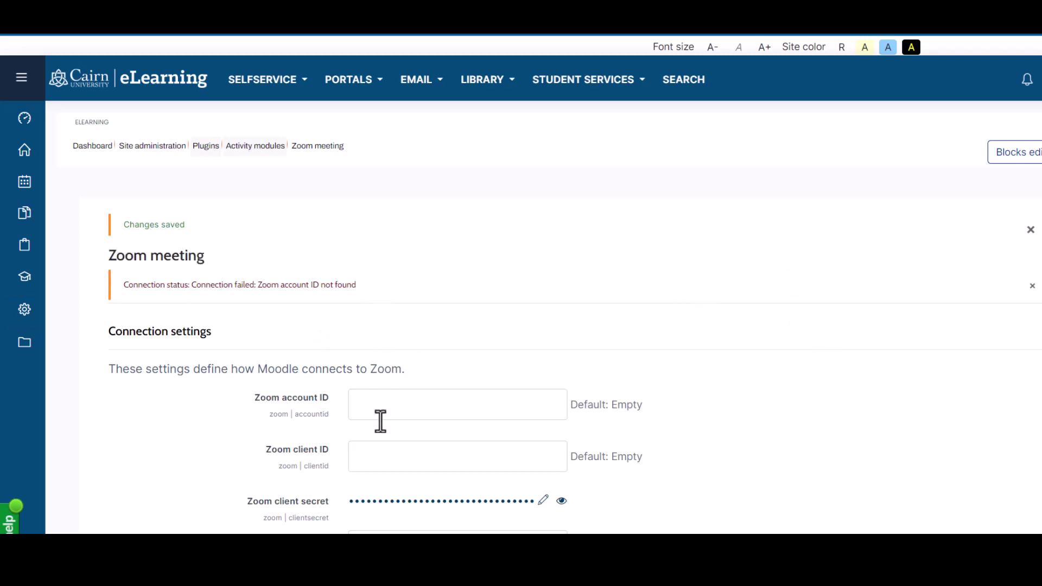
{"action": "left_click_drag", "start_coordinate": [371, 283], "coordinate": [122, 288]}
{"action": "left_click", "coordinate": [219, 255]}
{"action": "left_click_drag", "start_coordinate": [225, 255], "coordinate": [106, 254]}
{"action": "left_click", "coordinate": [244, 264]}
{"action": "key", "text": "alt+Tab"}
Review the three required scopes on the mod_zoom page and bring up the OAuth guide link's menu.
{"action": "left_click_drag", "start_coordinate": [483, 142], "coordinate": [477, 93]}
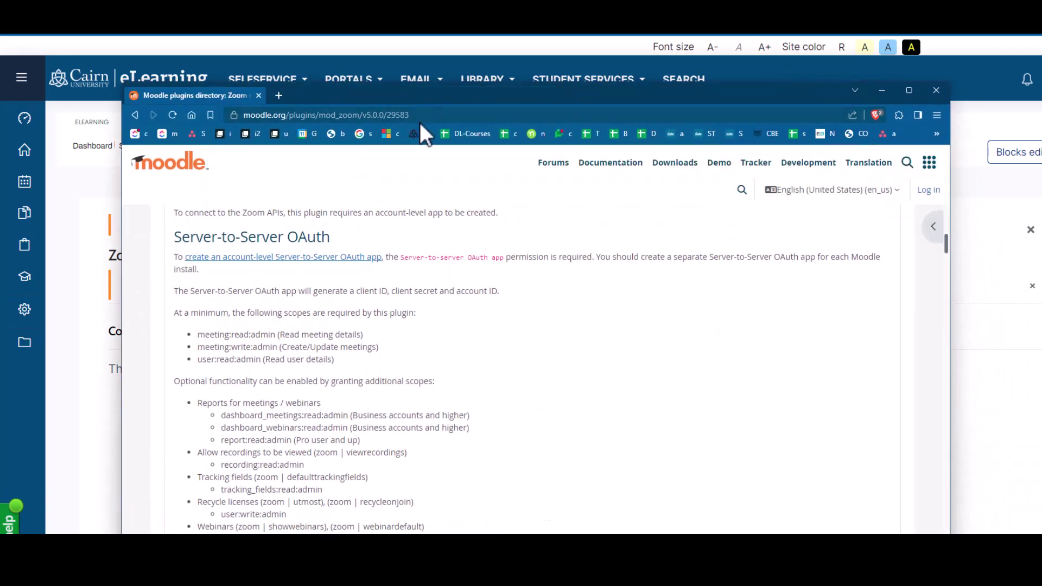
{"action": "left_click", "coordinate": [417, 116]}
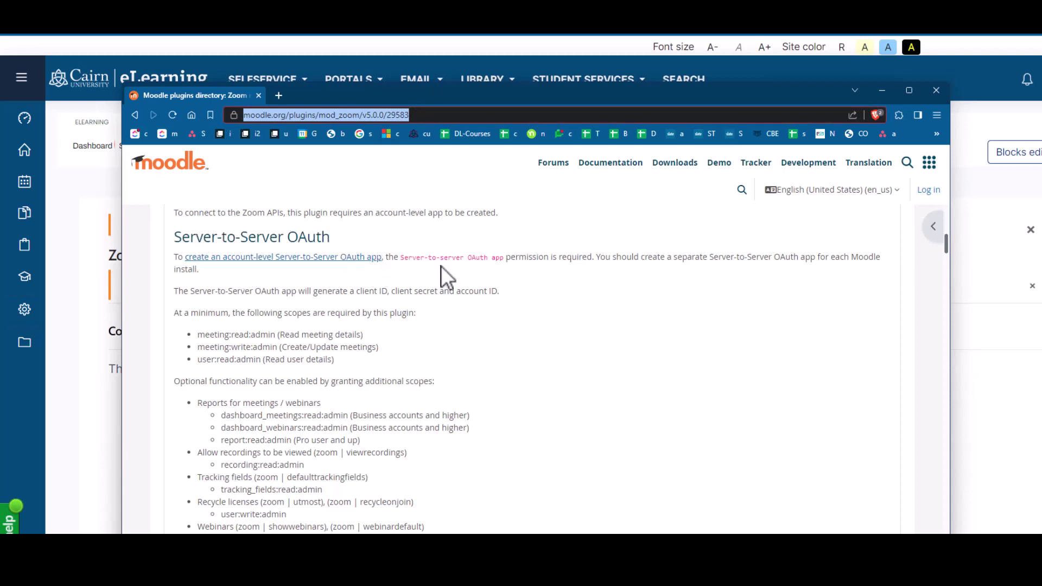
{"action": "left_click_drag", "start_coordinate": [196, 312], "coordinate": [203, 342]}
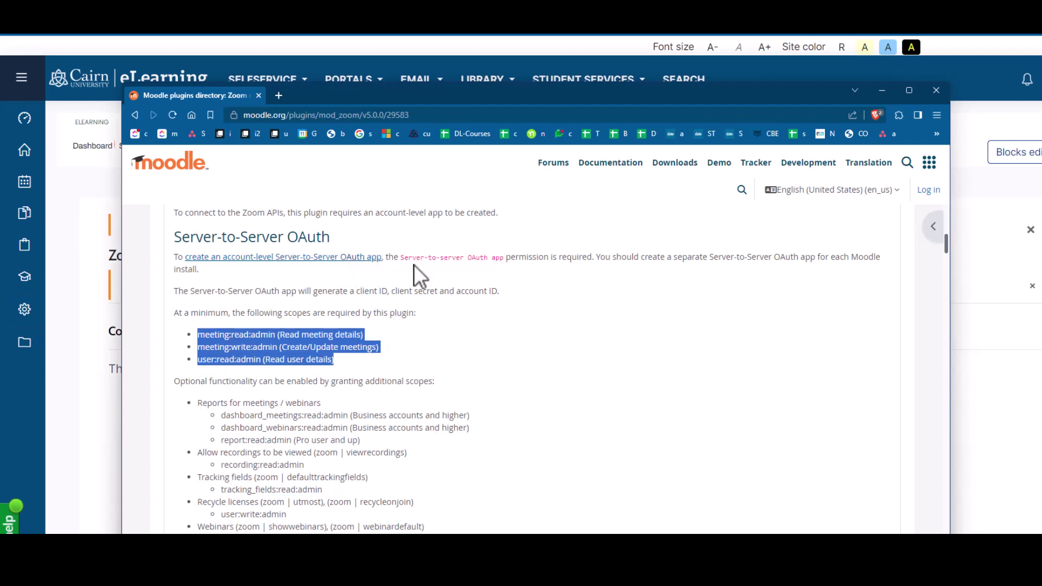
{"action": "left_click", "coordinate": [425, 113]}
{"action": "key", "text": "alt+Tab"}
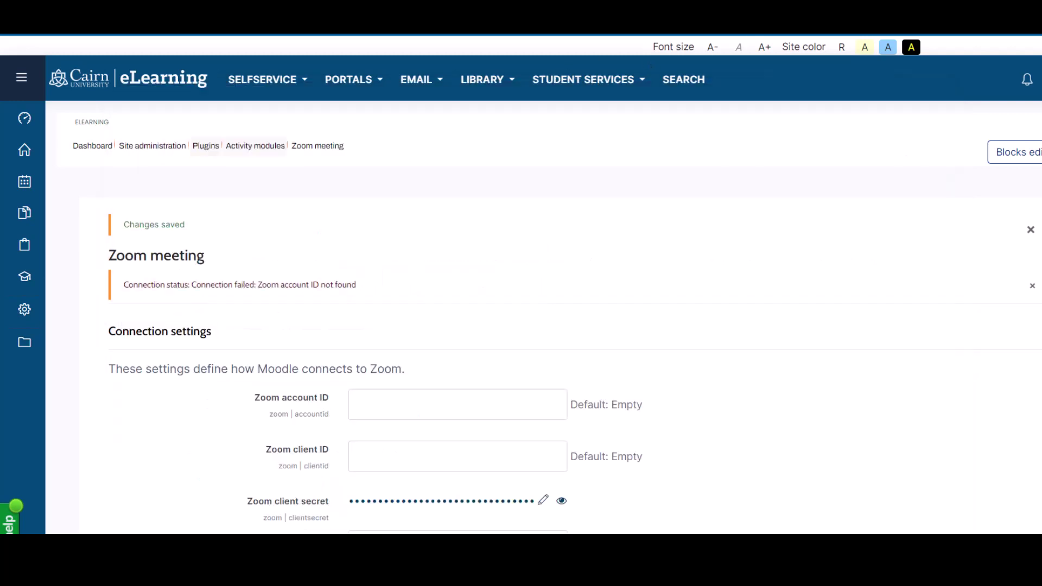
{"action": "key", "text": "alt+Tab"}
{"action": "left_click", "coordinate": [342, 279]}
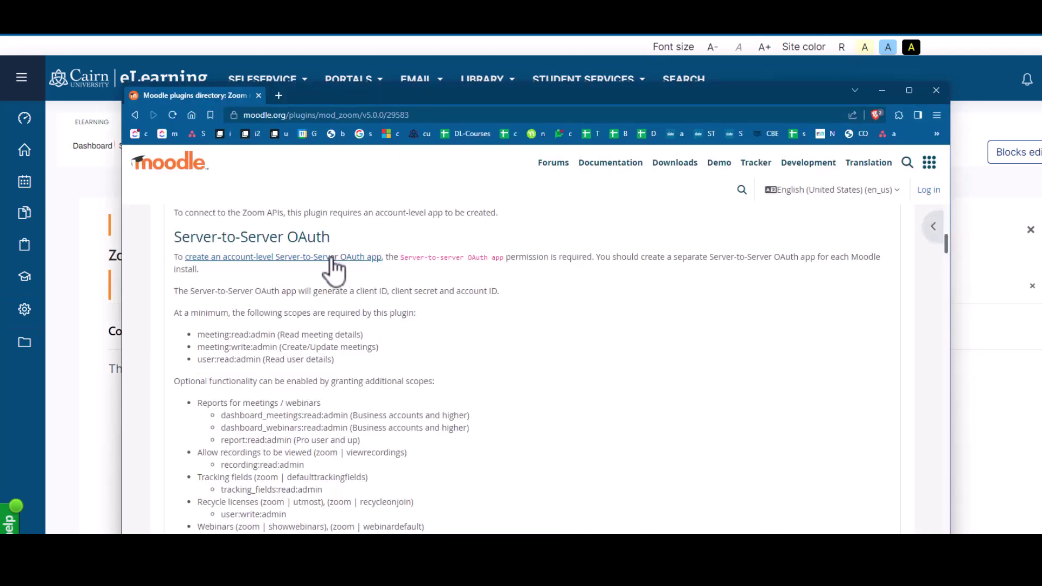
{"action": "right_click", "coordinate": [334, 266]}
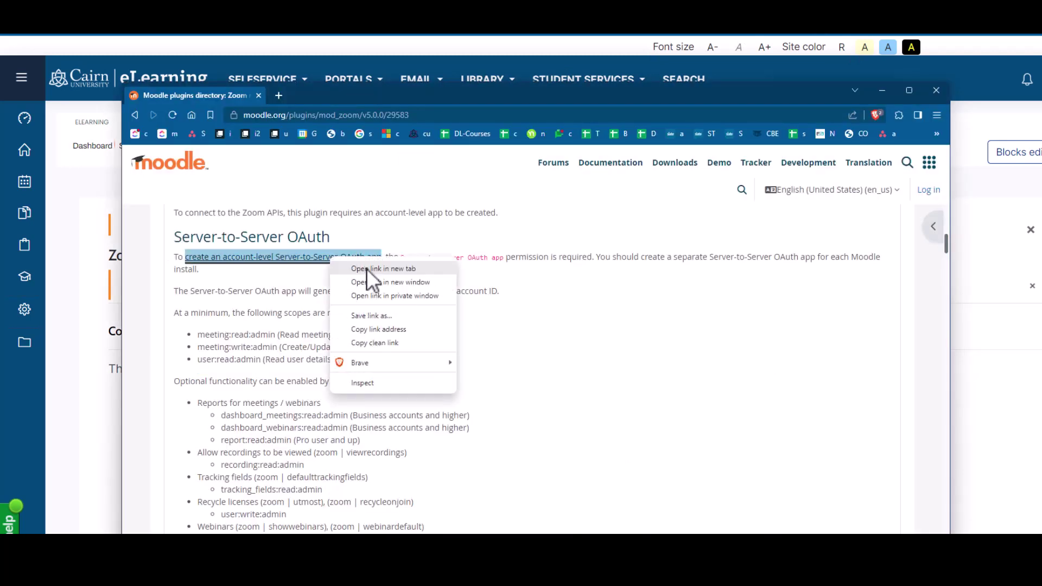
Open the Server-to-Server OAuth guide, read its prerequisites, and show the Choose your app type page.
{"action": "left_click", "coordinate": [367, 269]}
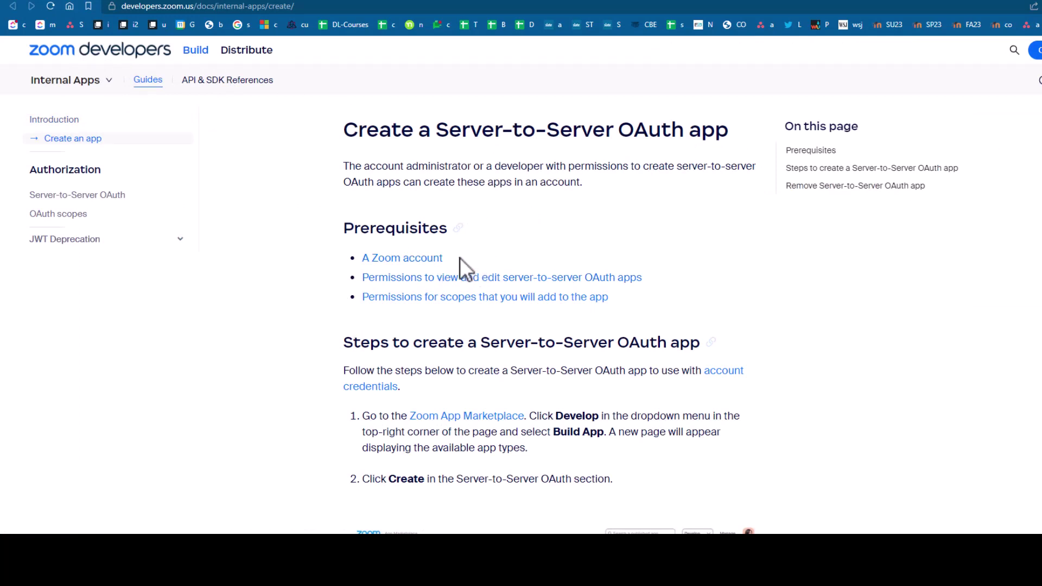
{"action": "left_click_drag", "start_coordinate": [449, 262], "coordinate": [359, 263]}
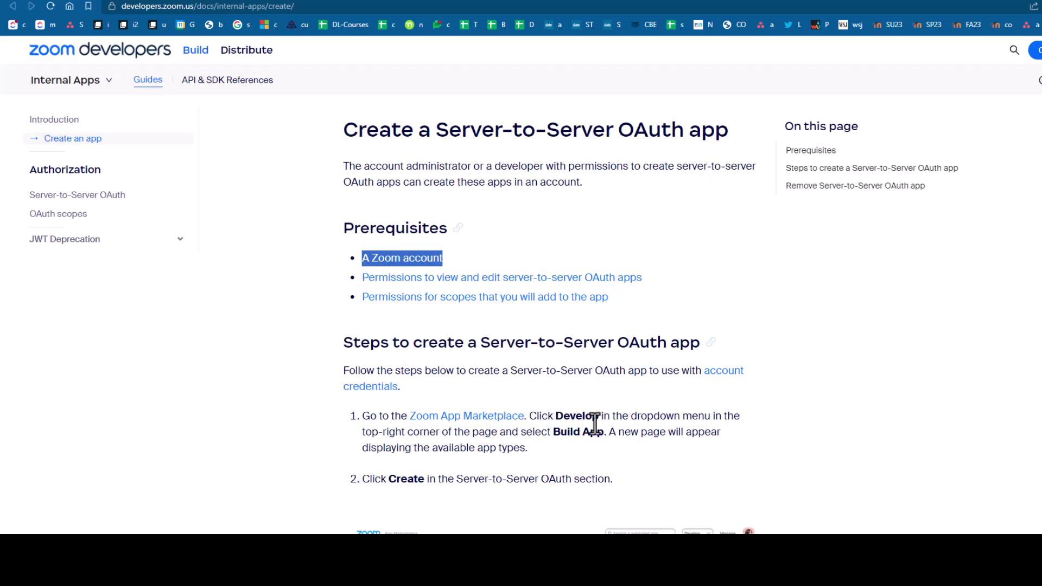
{"action": "scroll", "coordinate": [558, 394], "scroll_direction": "down", "scroll_amount": 5}
{"action": "scroll", "coordinate": [656, 436], "scroll_direction": "up", "scroll_amount": 5}
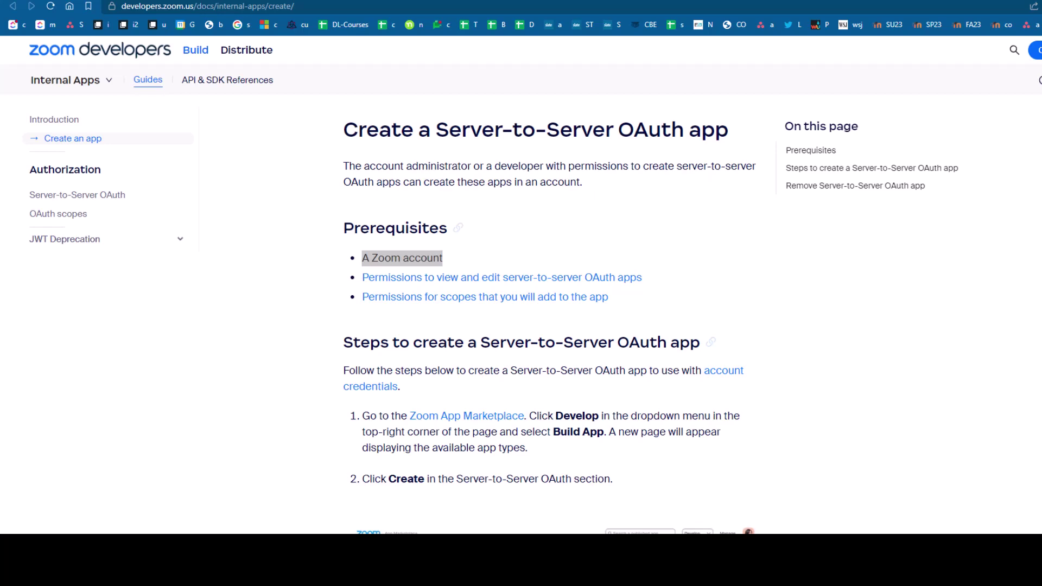
{"action": "left_click_drag", "start_coordinate": [0, 21], "coordinate": [371, 12]}
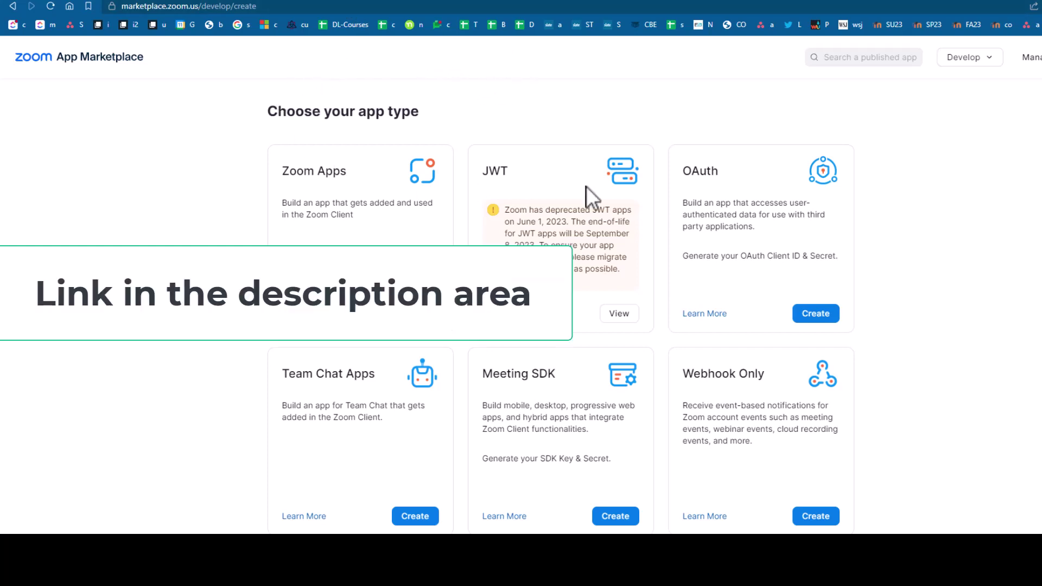
Go to Develop > Build App and scroll down to the Server-to-Server OAuth card.
{"action": "left_click", "coordinate": [995, 59]}
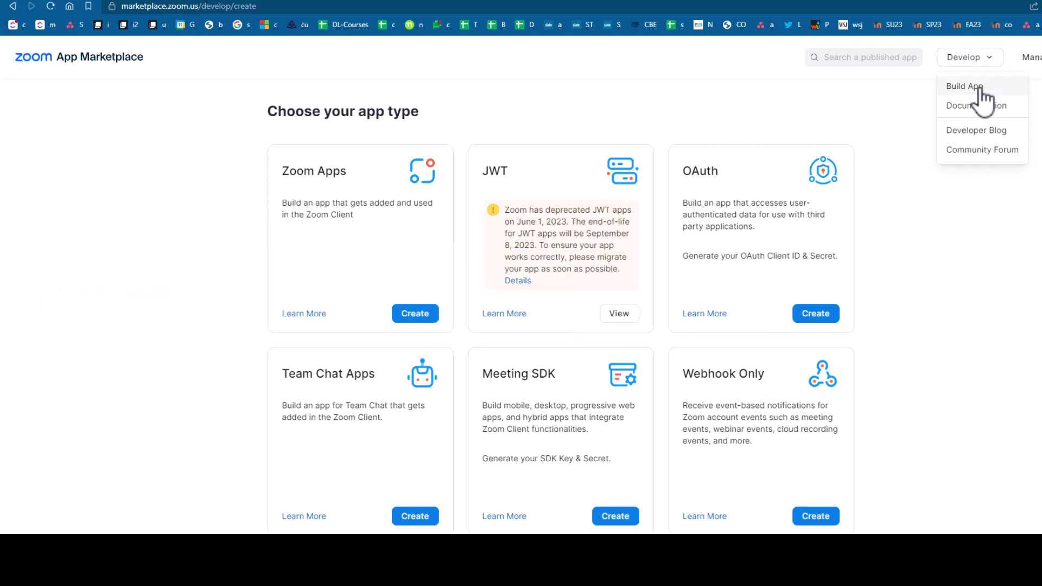
{"action": "left_click", "coordinate": [980, 88]}
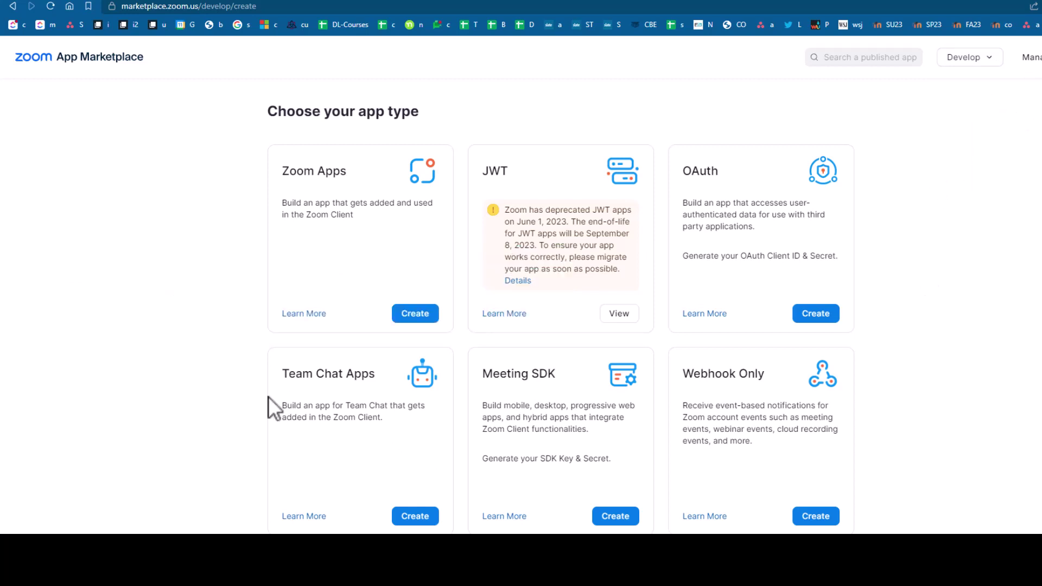
{"action": "scroll", "coordinate": [252, 396], "scroll_direction": "down", "scroll_amount": 2}
{"action": "left_click_drag", "start_coordinate": [338, 467], "coordinate": [282, 458]}
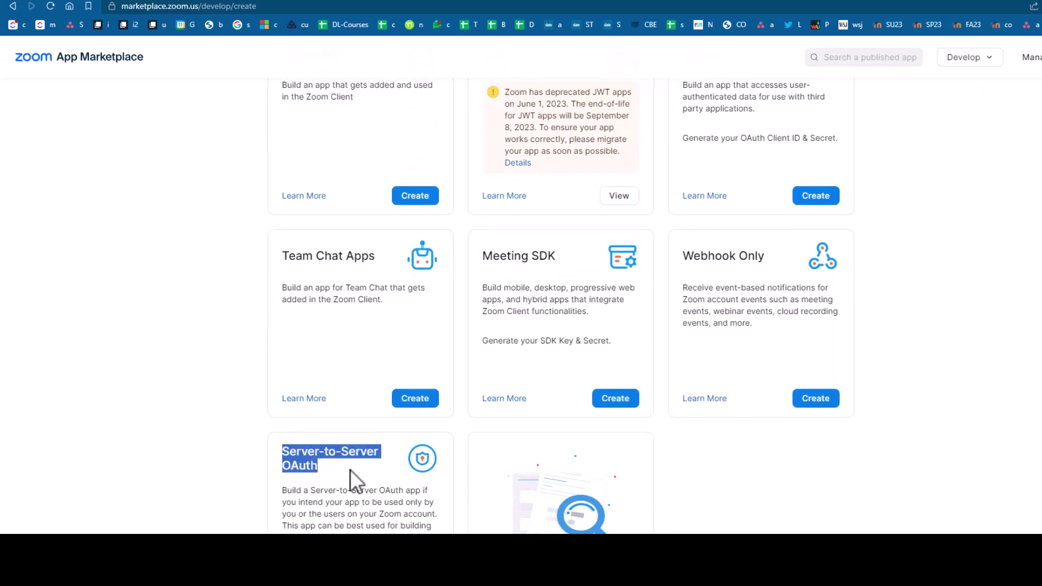
{"action": "left_click", "coordinate": [350, 451]}
{"action": "scroll", "coordinate": [336, 380], "scroll_direction": "down", "scroll_amount": 3}
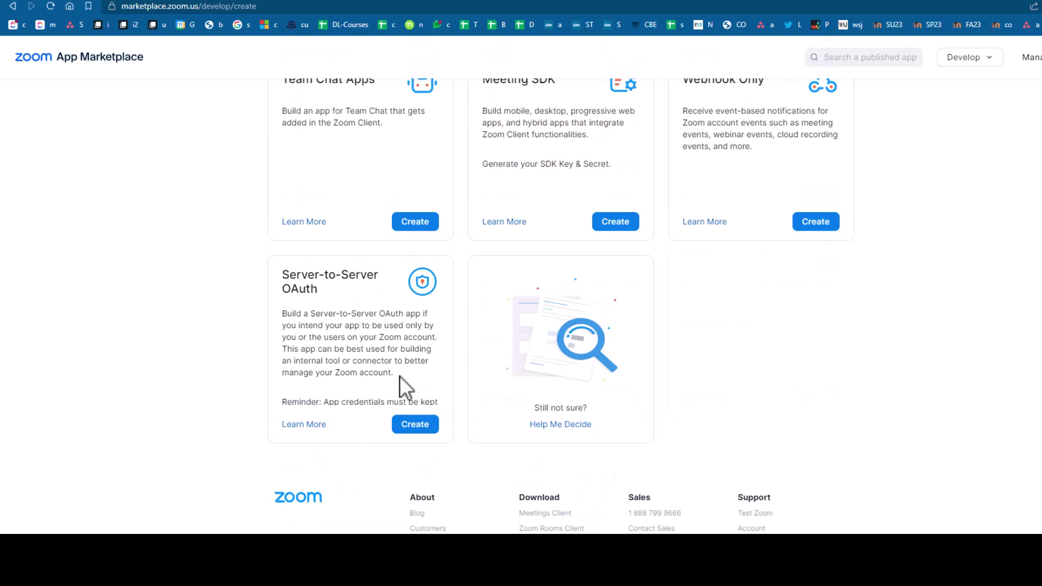
Create a Server-to-Server OAuth app named 'Moodle'.
{"action": "left_click", "coordinate": [415, 424]}
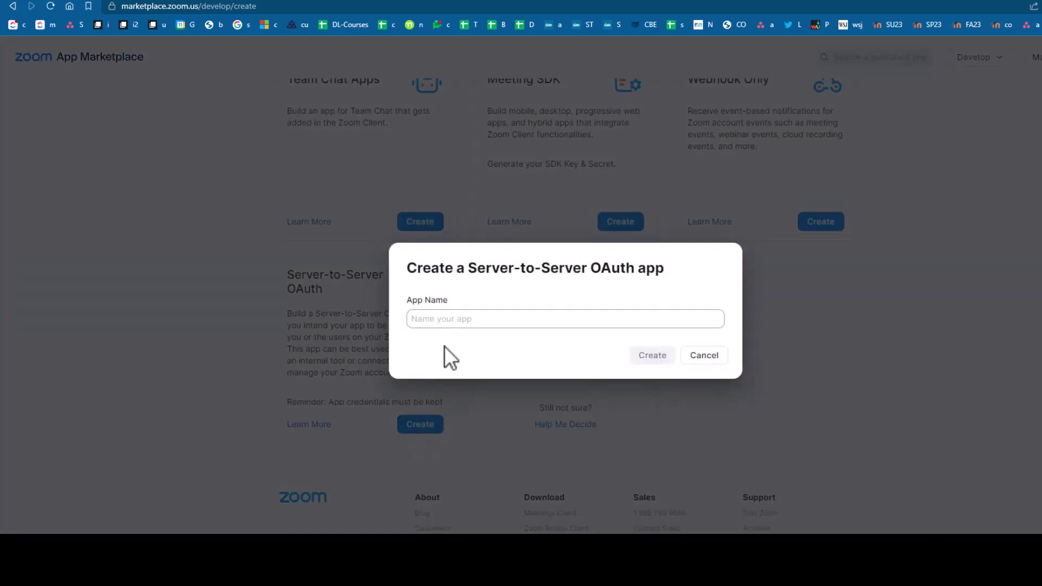
{"action": "left_click", "coordinate": [429, 323]}
{"action": "type", "text": "Moodle"}
{"action": "left_click", "coordinate": [659, 359]}
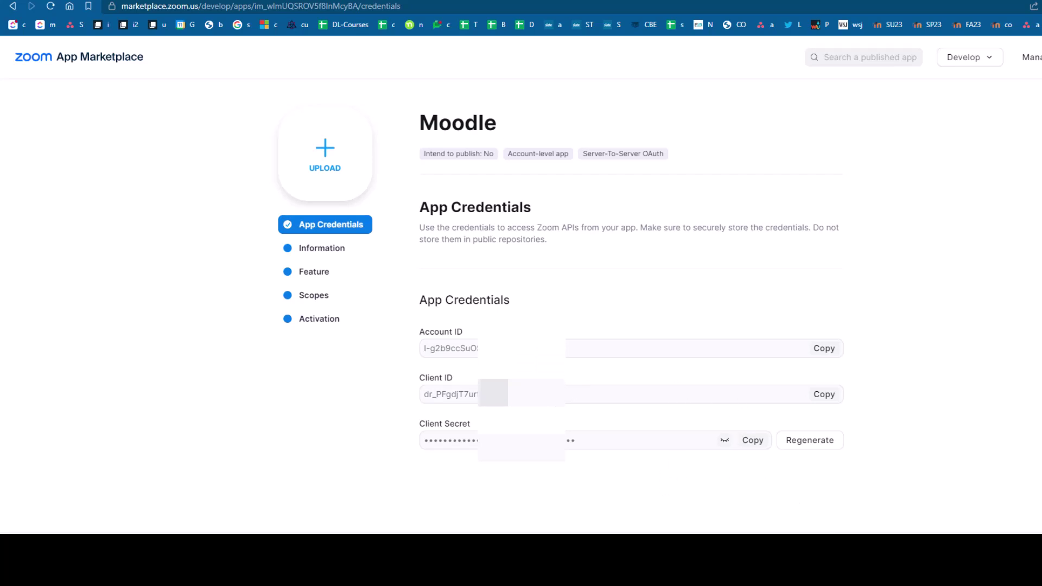
Paste 'Moodle Zoom Meeting Integration' as the short description and continue to Feature.
{"action": "left_click", "coordinate": [321, 248]}
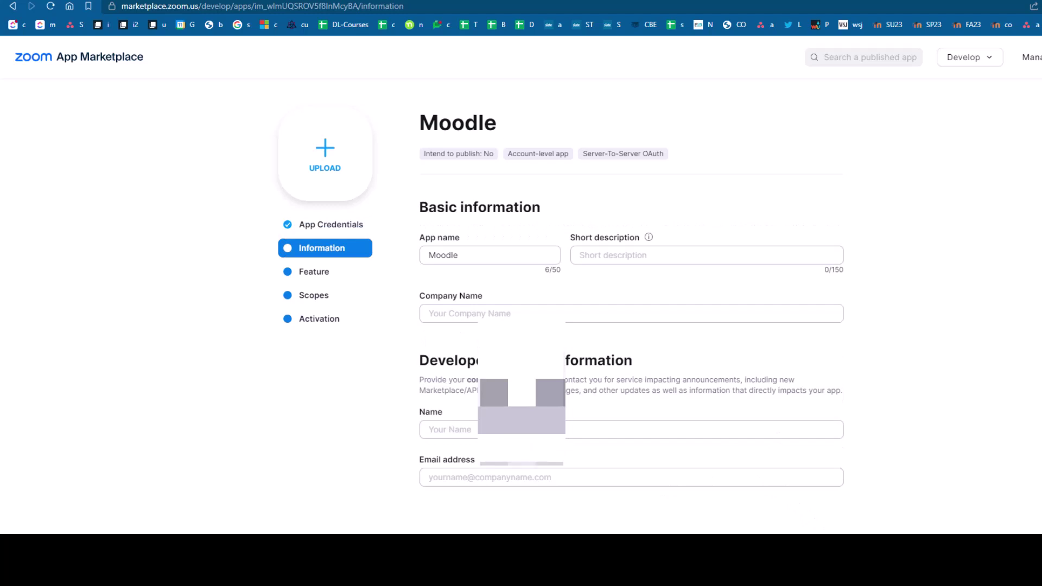
{"action": "left_click", "coordinate": [602, 256]}
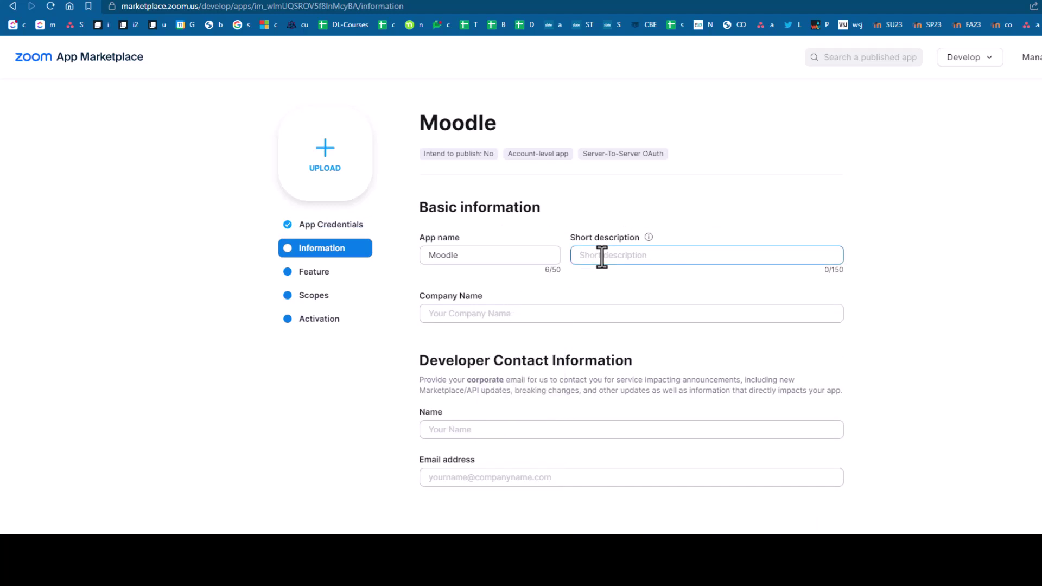
{"action": "type", "text": "Moodle Zoom Meeting Integration"}
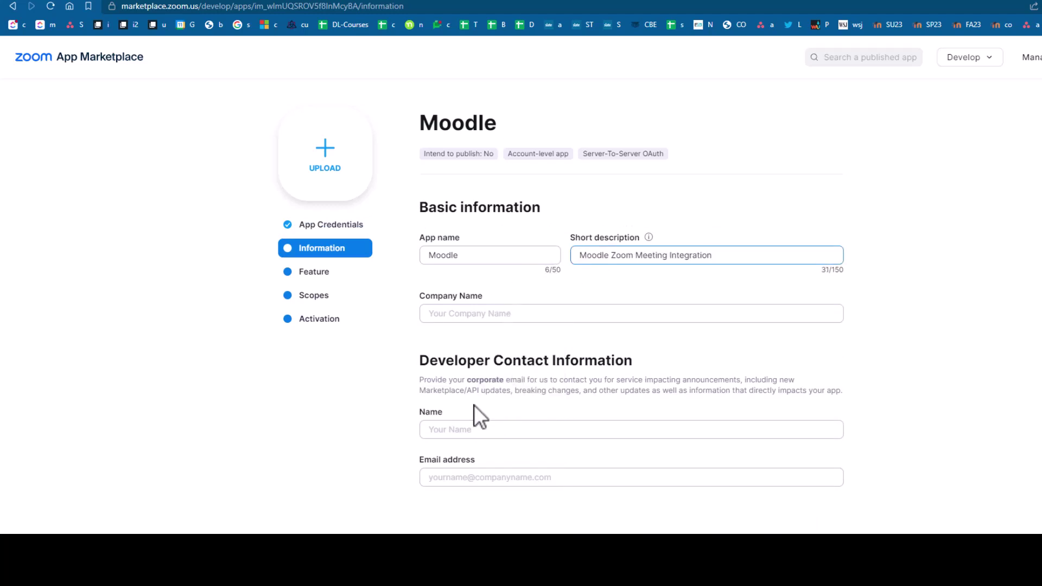
{"action": "left_click", "coordinate": [460, 430]}
{"action": "left_click", "coordinate": [961, 467]}
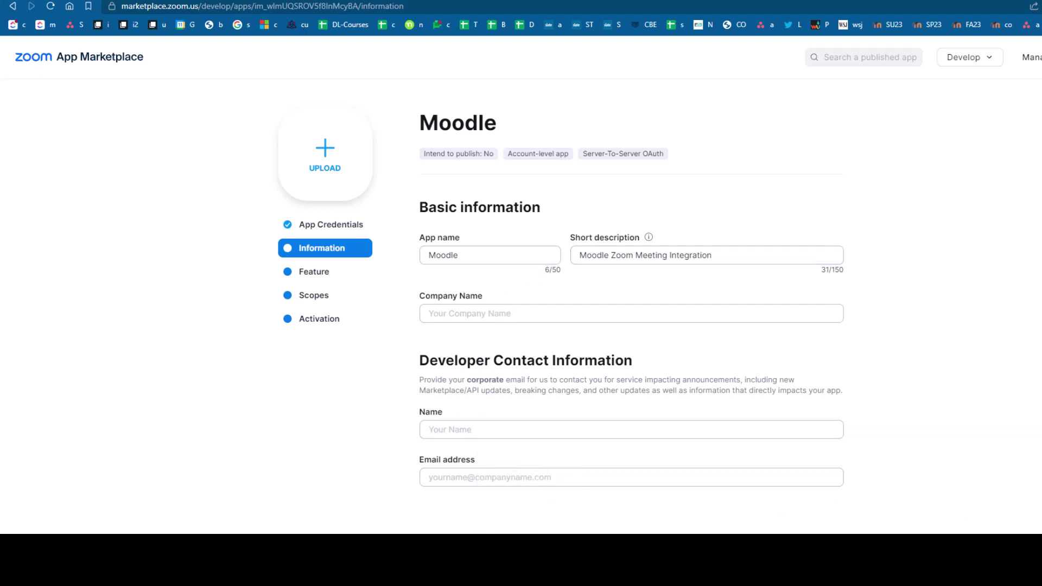
{"action": "left_click", "coordinate": [314, 272]}
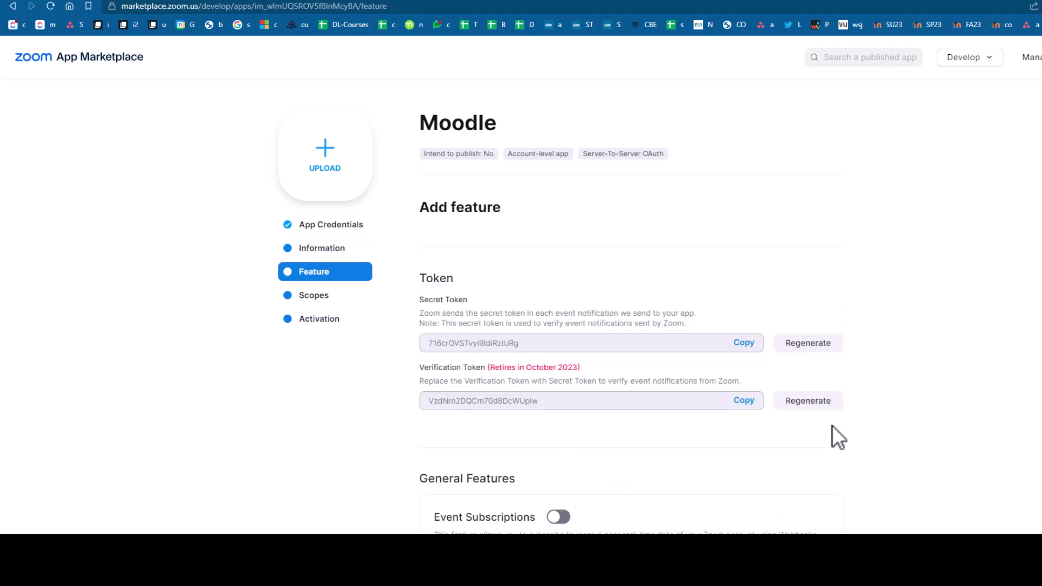
Move on to the Moodle app's Add Scopes step and switch back to the plugin page.
{"action": "scroll", "coordinate": [833, 441], "scroll_direction": "down", "scroll_amount": 1}
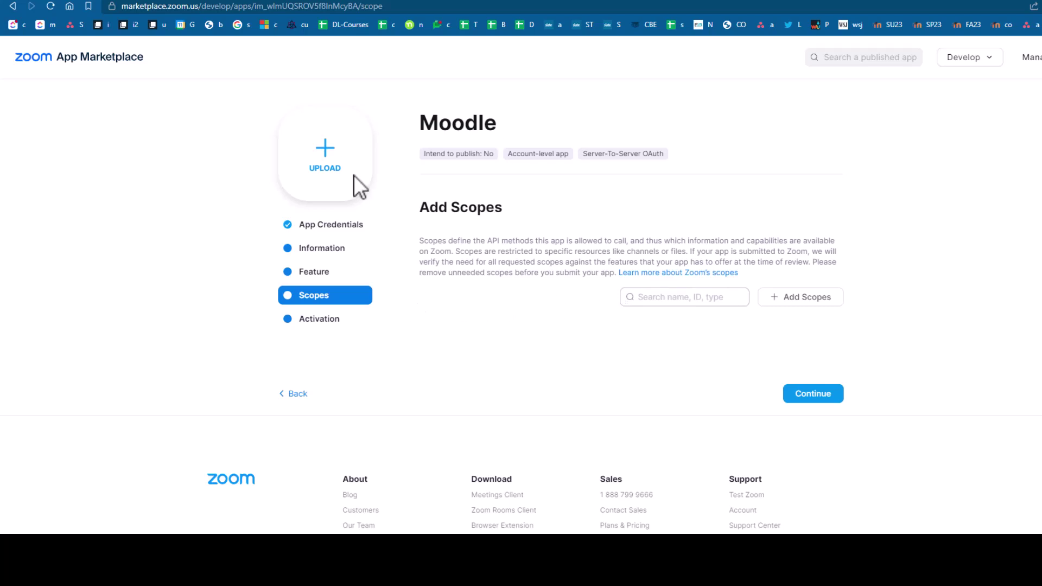
{"action": "left_click", "coordinate": [117, 1]}
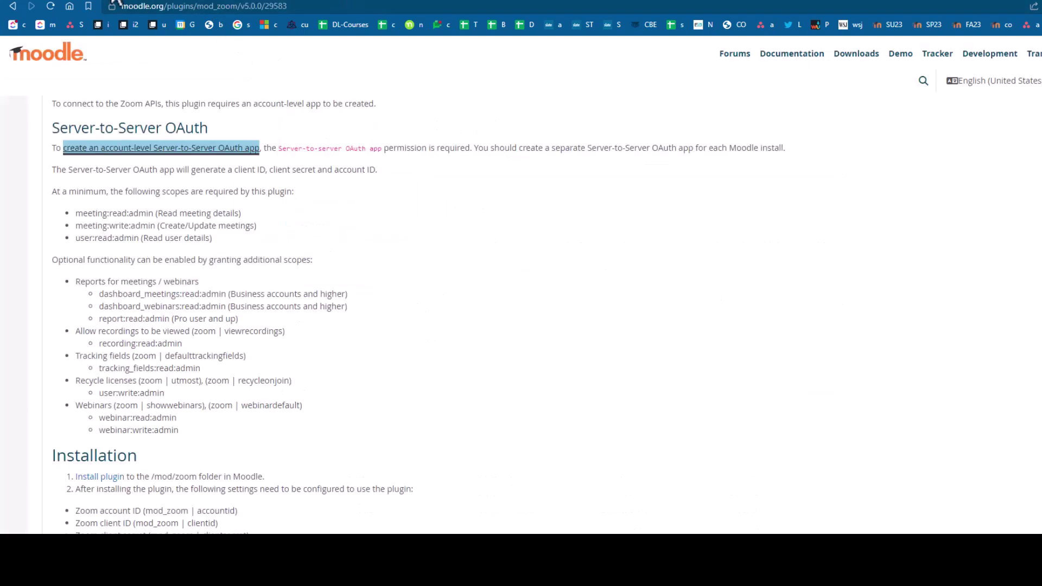
Highlight the required scopes meeting:read:admin, meeting:write:admin and user:read:admin on the plugin page.
{"action": "left_click", "coordinate": [76, 216]}
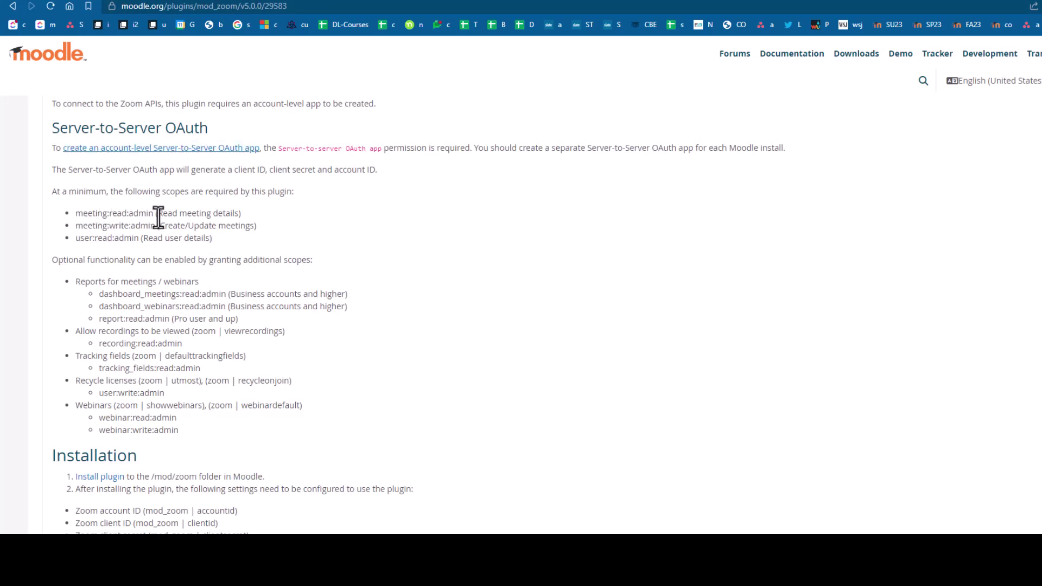
{"action": "left_click_drag", "start_coordinate": [154, 215], "coordinate": [69, 215]}
{"action": "left_click", "coordinate": [146, 217]}
{"action": "left_click_drag", "start_coordinate": [143, 238], "coordinate": [77, 212]}
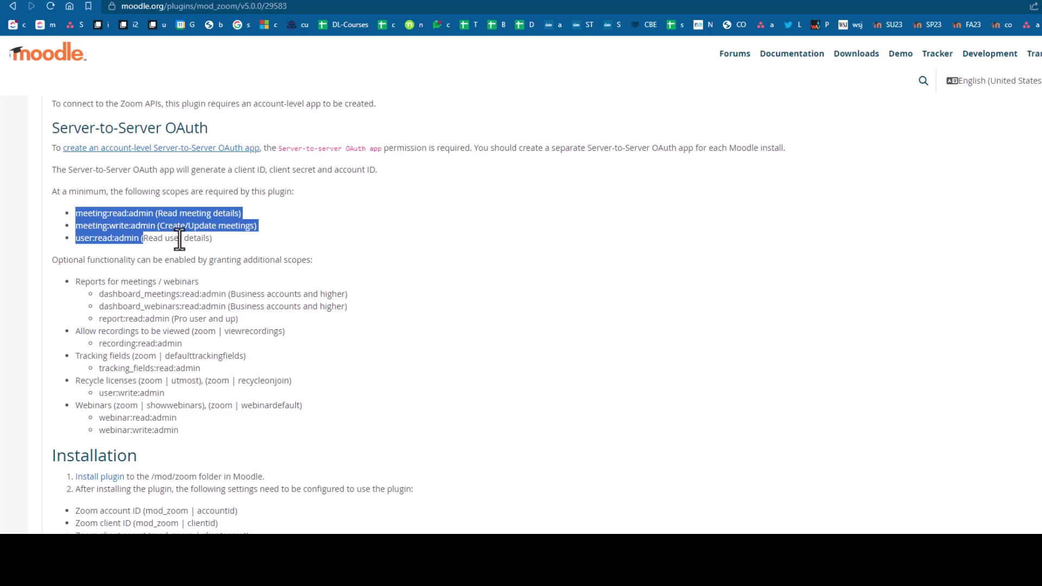
{"action": "left_click", "coordinate": [138, 235]}
Add the meeting:read:admin, meeting:write:admin and user:read:admin scopes to the Moodle app.
{"action": "key", "text": "ctrl+Tab"}
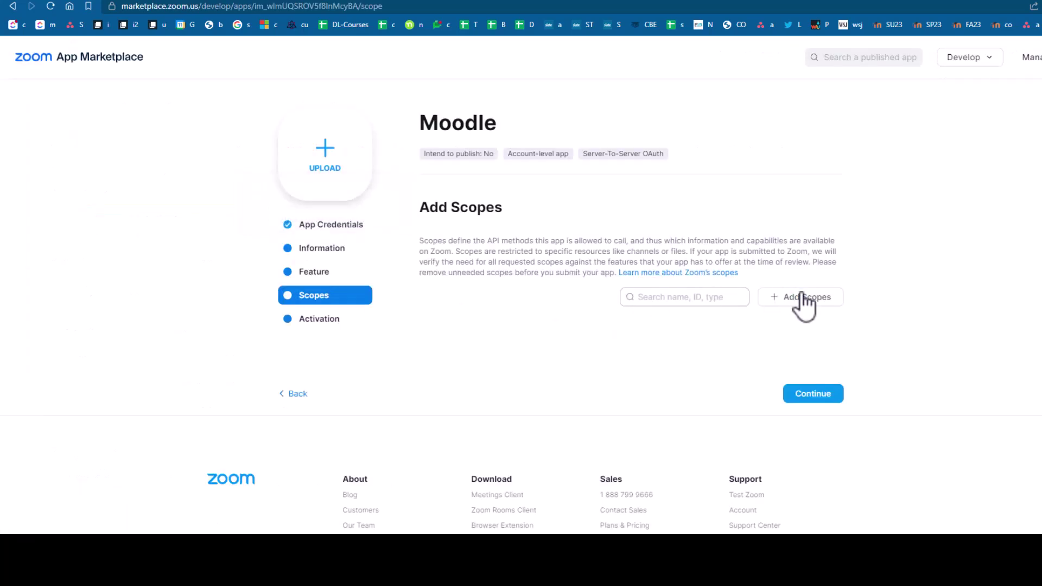
{"action": "left_click", "coordinate": [806, 299]}
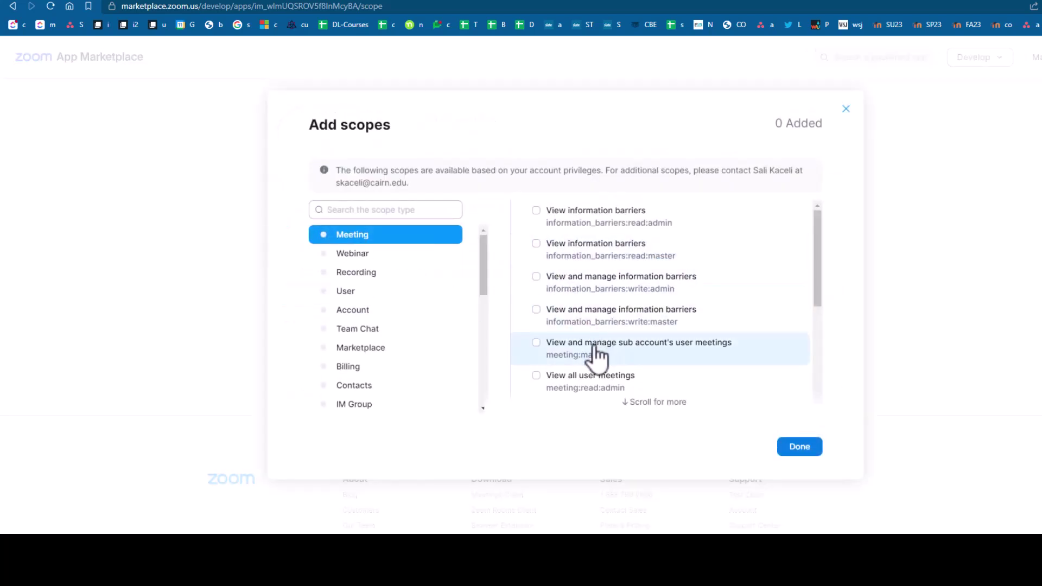
{"action": "scroll", "coordinate": [591, 353], "scroll_direction": "down", "scroll_amount": 1}
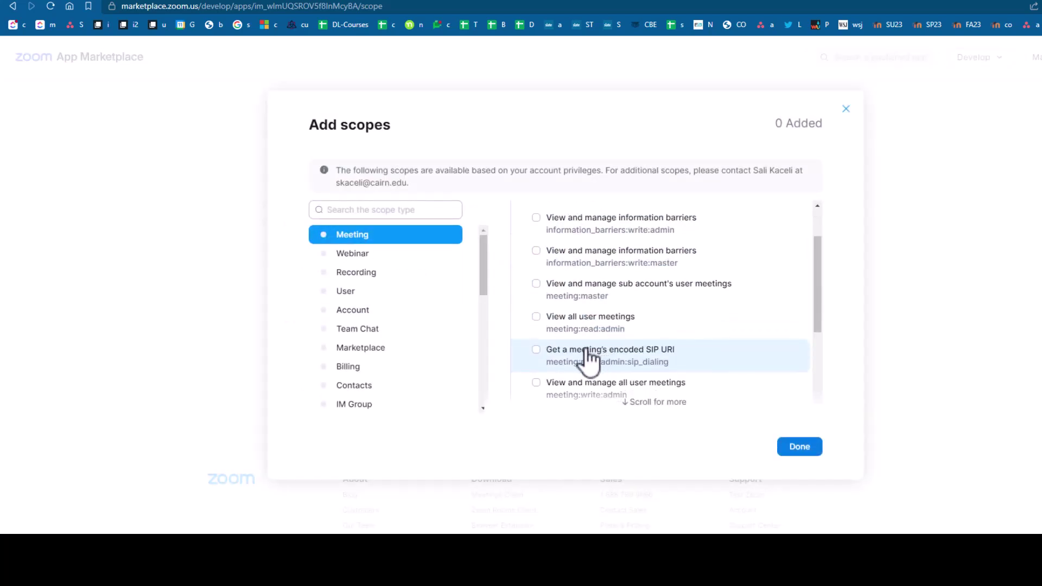
{"action": "left_click", "coordinate": [536, 321]}
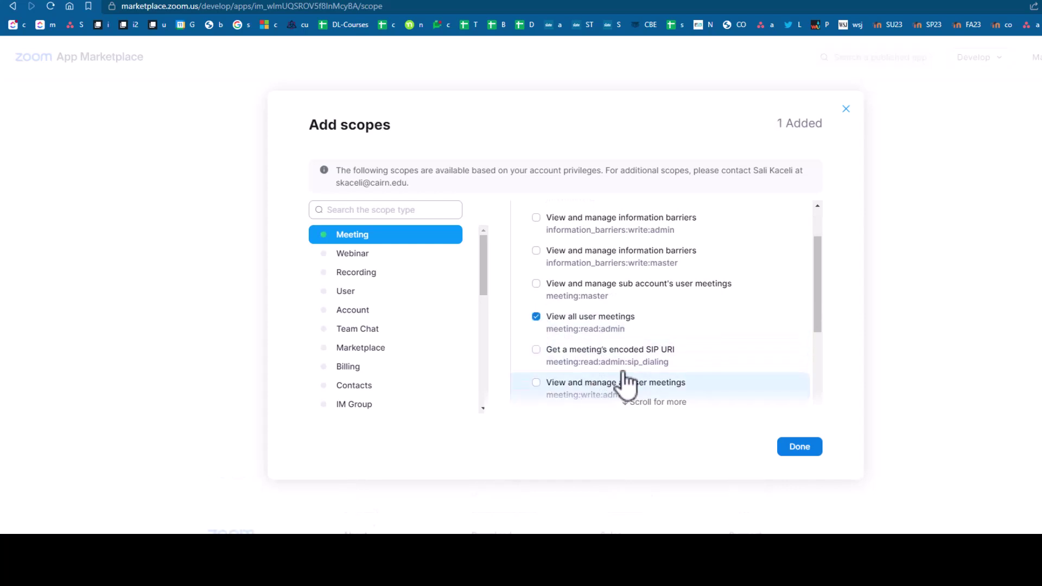
{"action": "scroll", "coordinate": [630, 380], "scroll_direction": "down", "scroll_amount": 1}
{"action": "left_click", "coordinate": [536, 324]}
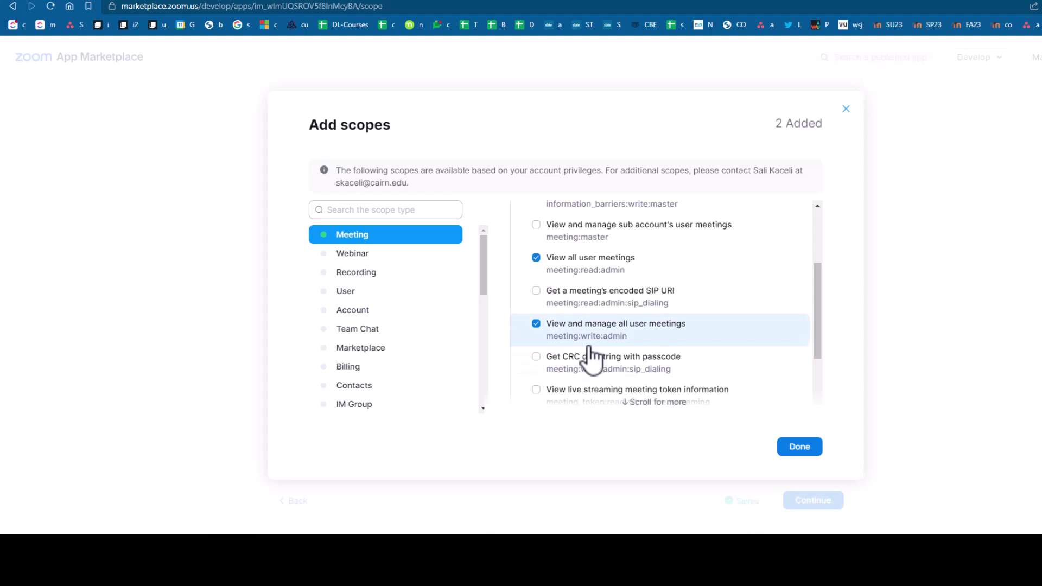
{"action": "left_click", "coordinate": [344, 291]}
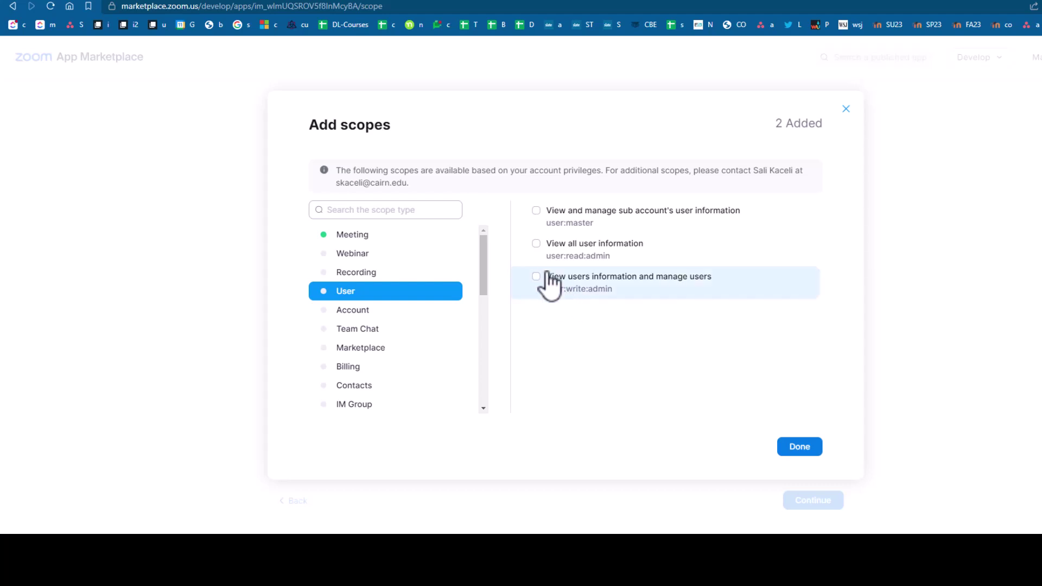
{"action": "left_click", "coordinate": [536, 244]}
{"action": "left_click", "coordinate": [563, 575]}
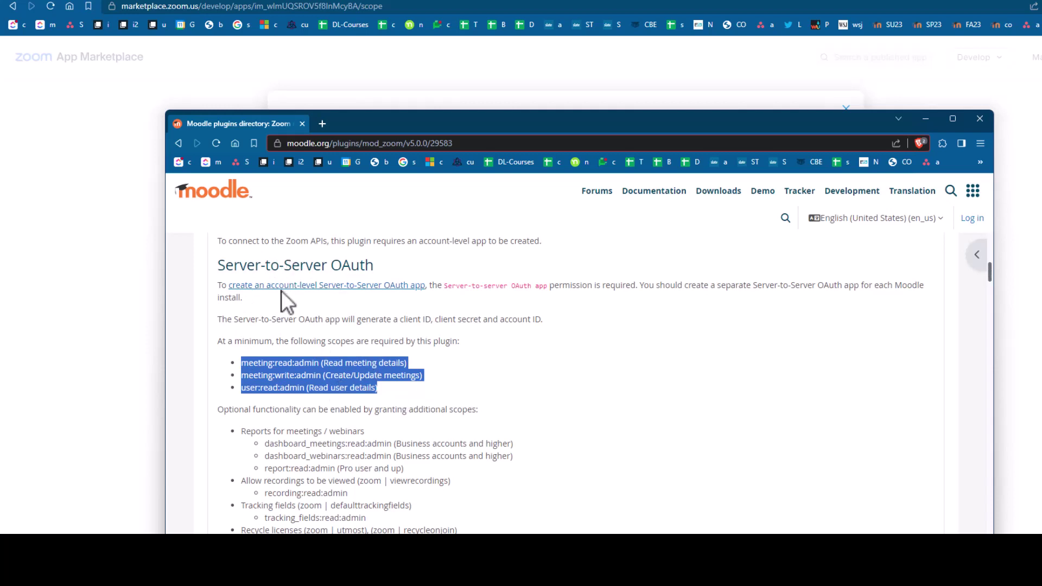
Review the optional scopes on the plugin page, then search the Zoom scope list for 'dash'.
{"action": "scroll", "coordinate": [348, 347], "scroll_direction": "up", "scroll_amount": 8}
{"action": "left_click_drag", "start_coordinate": [444, 322], "coordinate": [275, 325]}
{"action": "scroll", "coordinate": [472, 369], "scroll_direction": "down", "scroll_amount": 8}
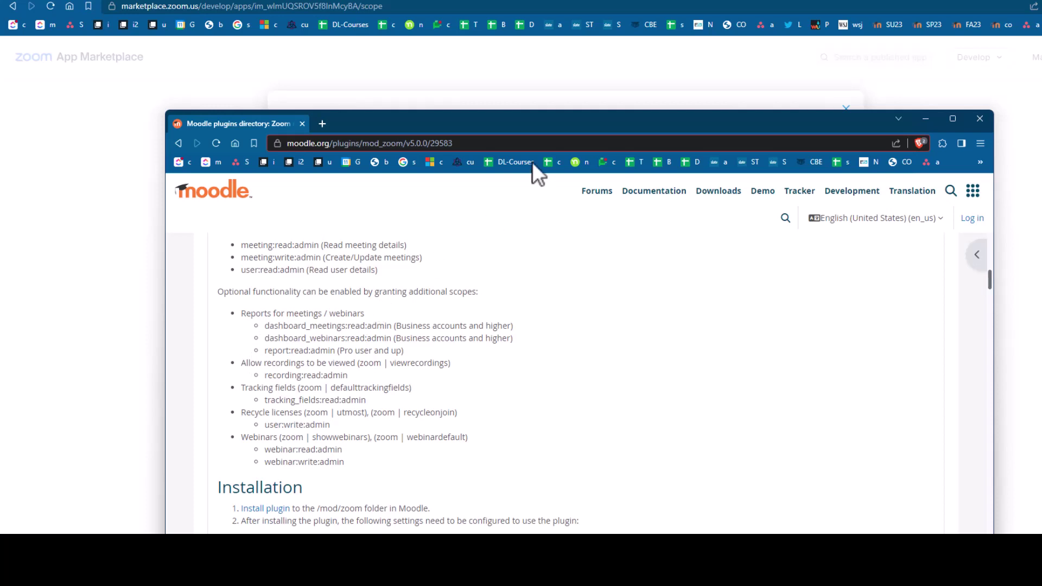
{"action": "left_click_drag", "start_coordinate": [529, 123], "coordinate": [488, 581]}
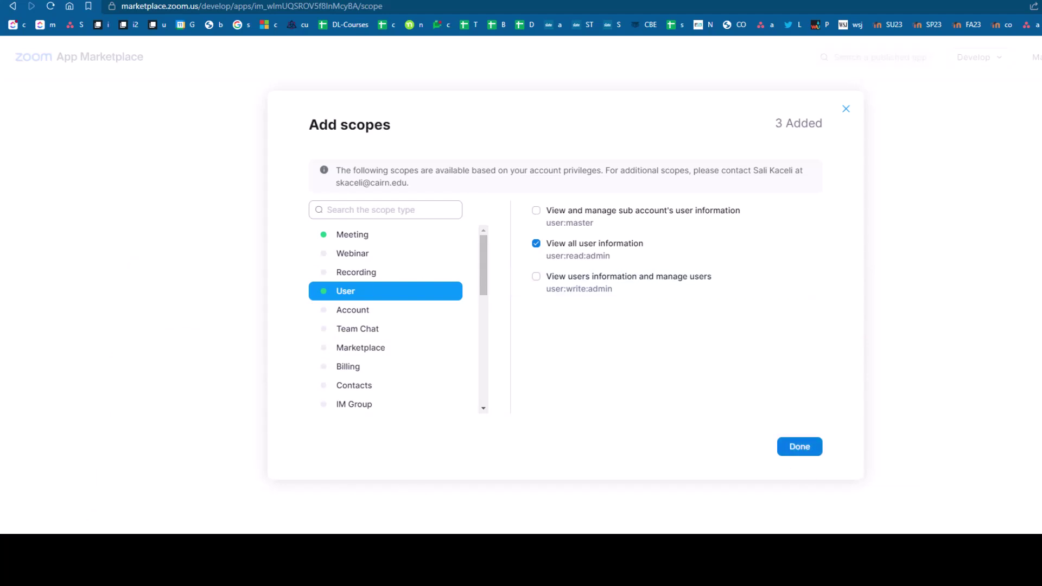
{"action": "left_click_drag", "start_coordinate": [619, 532], "coordinate": [629, 321]}
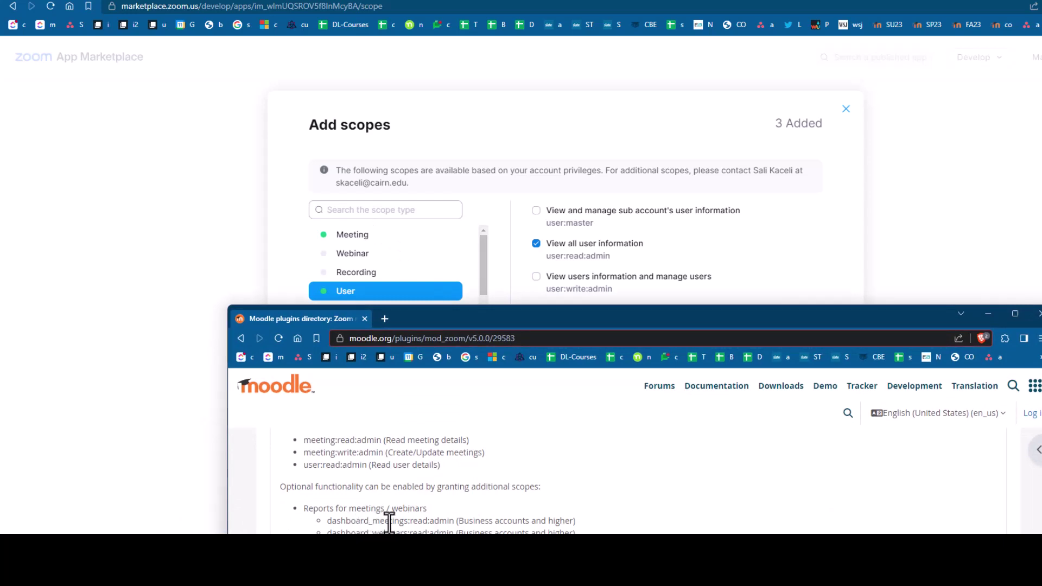
{"action": "left_click", "coordinate": [384, 211]}
{"action": "type", "text": "dash"}
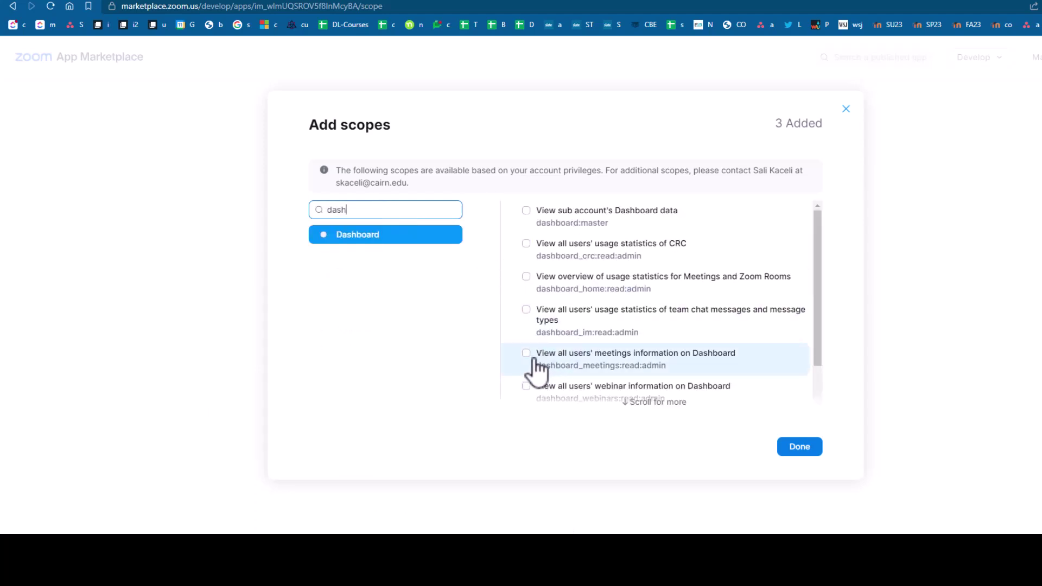
Add dashboard_meetings:read:admin as a fourth scope and activate the Moodle app.
{"action": "left_click", "coordinate": [530, 357]}
{"action": "left_click", "coordinate": [798, 447]}
{"action": "scroll", "coordinate": [829, 507], "scroll_direction": "down", "scroll_amount": 3}
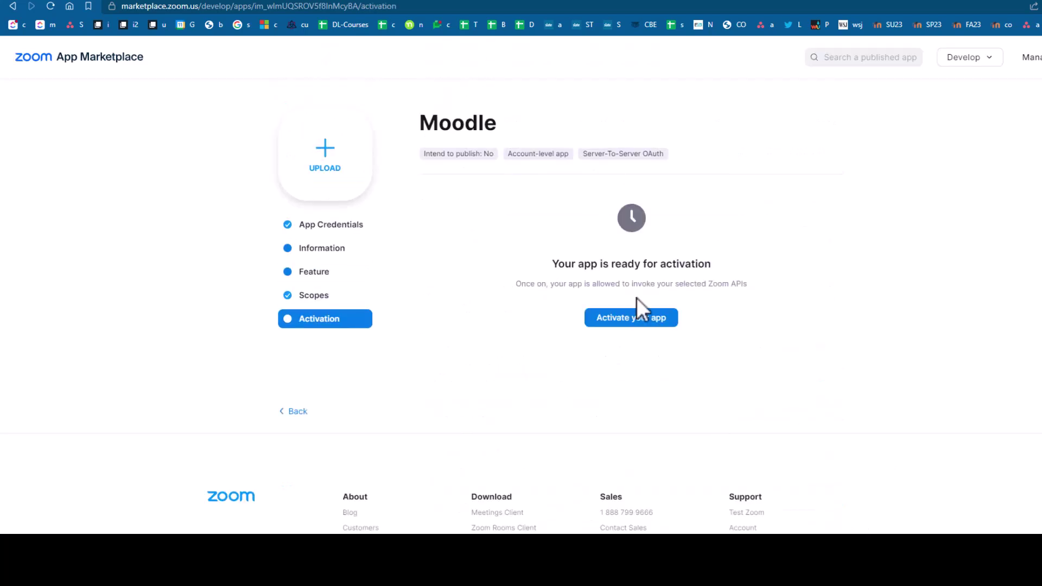
{"action": "left_click", "coordinate": [636, 323]}
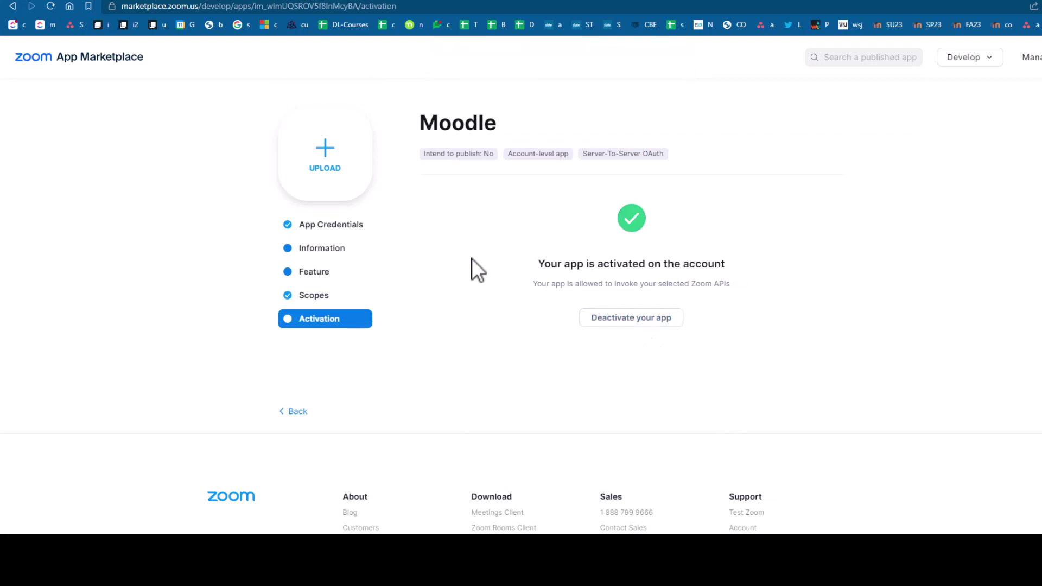
Show the app's credentials and select the Account ID value to copy it.
{"action": "left_click", "coordinate": [343, 237]}
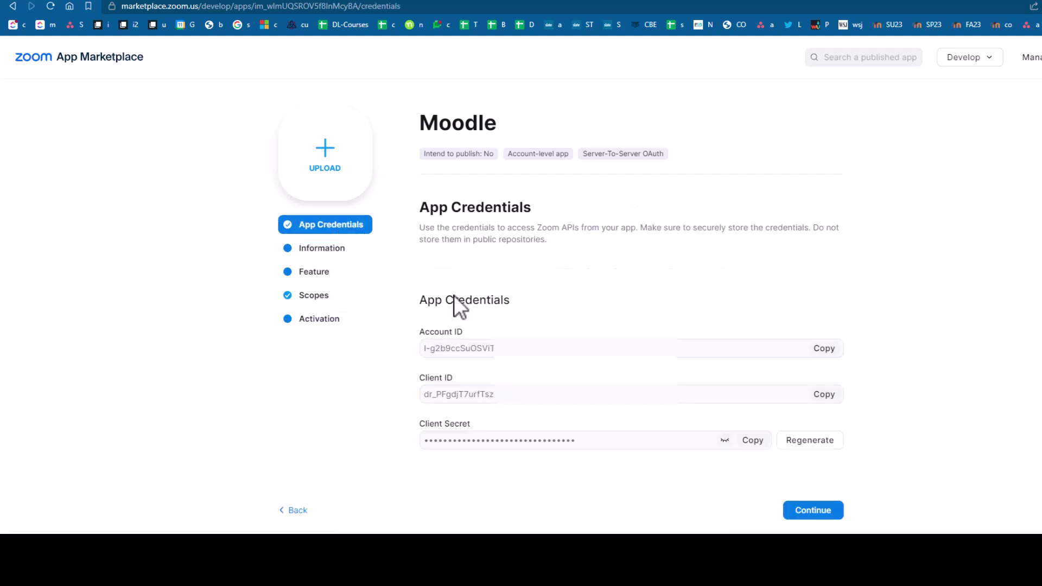
{"action": "left_click_drag", "start_coordinate": [544, 348], "coordinate": [423, 346]}
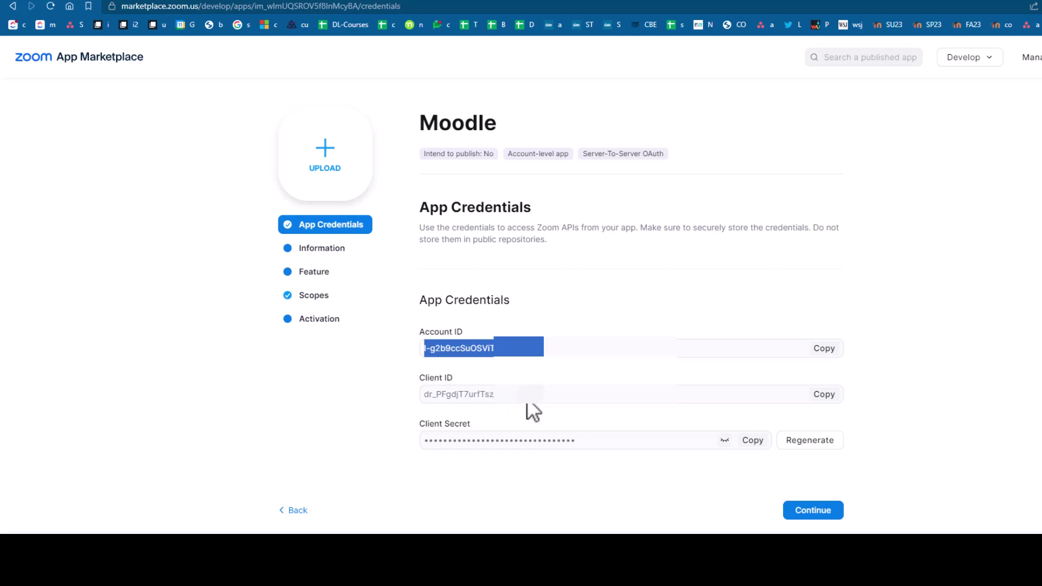
{"action": "left_click", "coordinate": [386, 393]}
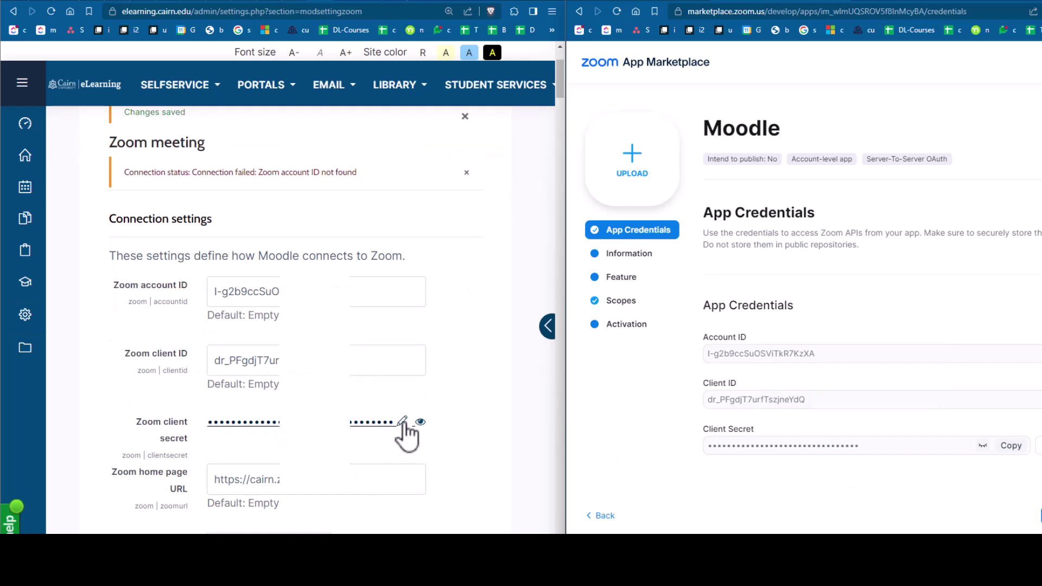
Enter the Zoom client secret, save the settings and confirm the Connection working status.
{"action": "left_click", "coordinate": [402, 422]}
{"action": "scroll", "coordinate": [441, 457], "scroll_direction": "down", "scroll_amount": 8}
{"action": "scroll", "coordinate": [442, 457], "scroll_direction": "up", "scroll_amount": 4}
{"action": "scroll", "coordinate": [442, 457], "scroll_direction": "up", "scroll_amount": 1}
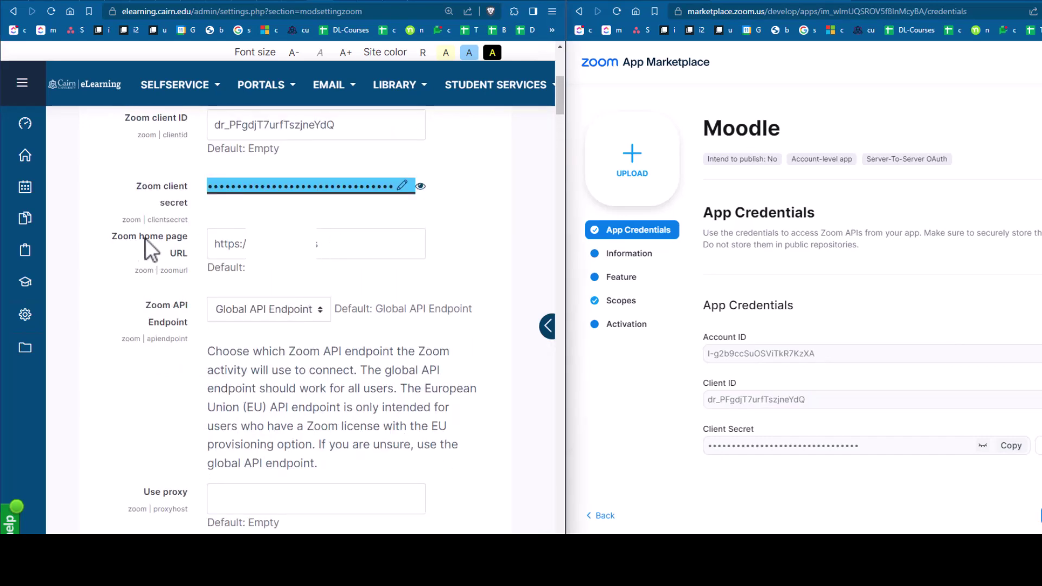
{"action": "scroll", "coordinate": [497, 287], "scroll_direction": "down", "scroll_amount": 20}
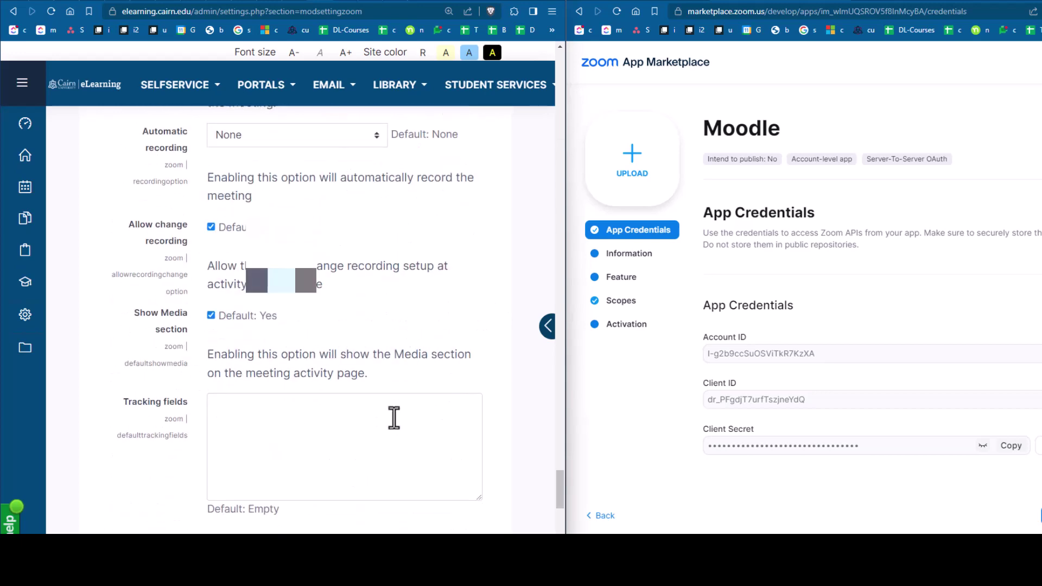
{"action": "scroll", "coordinate": [394, 417], "scroll_direction": "down", "scroll_amount": 5}
{"action": "left_click", "coordinate": [248, 175]}
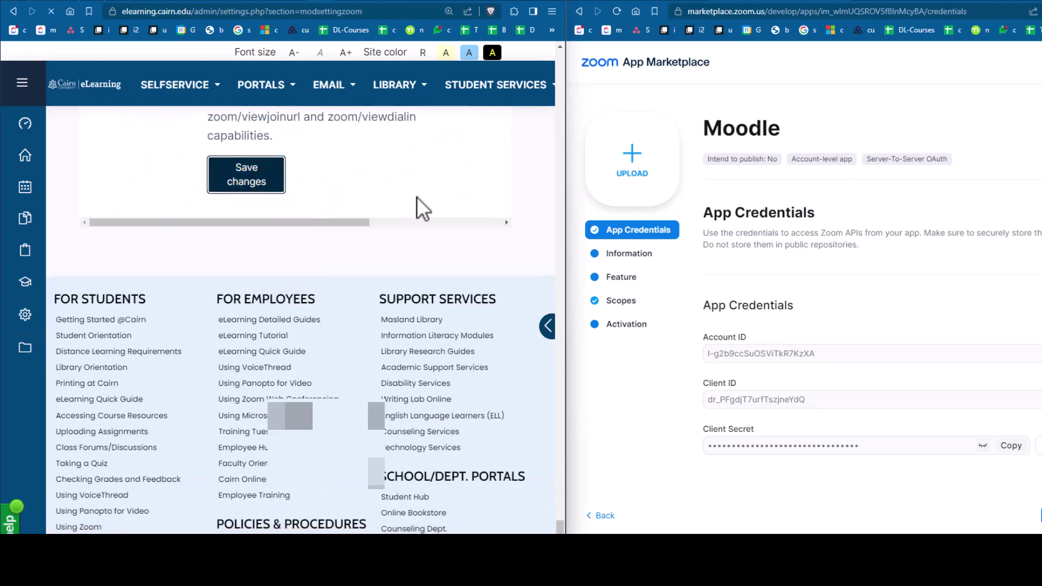
{"action": "left_click_drag", "start_coordinate": [283, 290], "coordinate": [123, 295]}
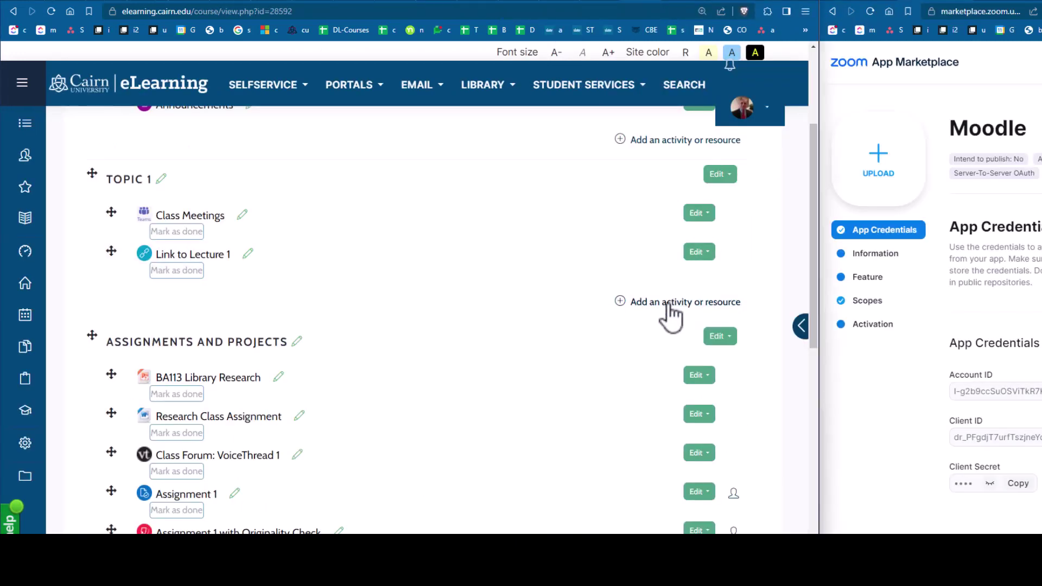
Add a Zoom meeting activity to the Topic 1 section.
{"action": "left_click", "coordinate": [670, 305]}
{"action": "scroll", "coordinate": [326, 353], "scroll_direction": "down", "scroll_amount": 3}
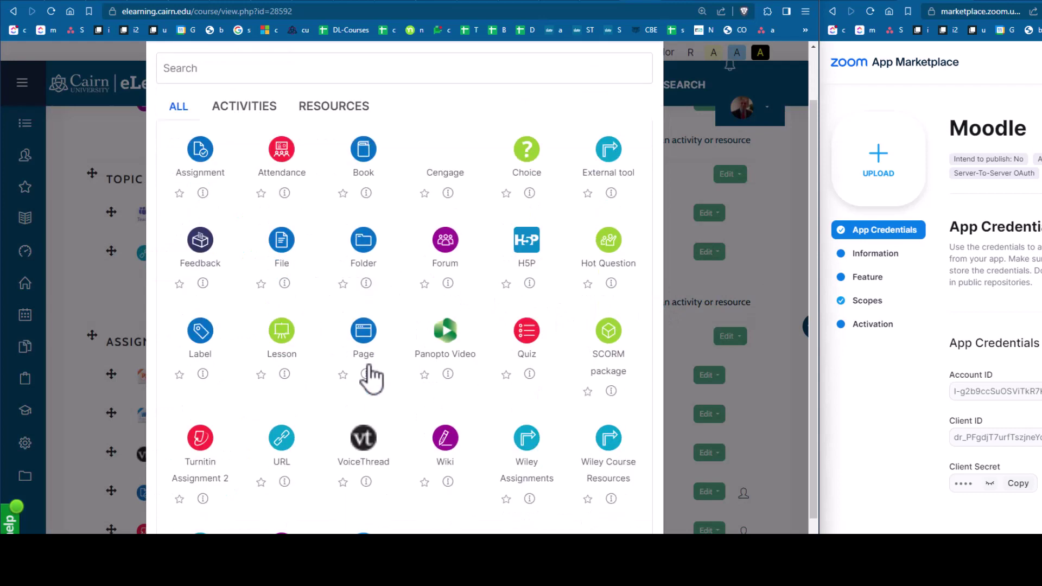
{"action": "left_click", "coordinate": [379, 491]}
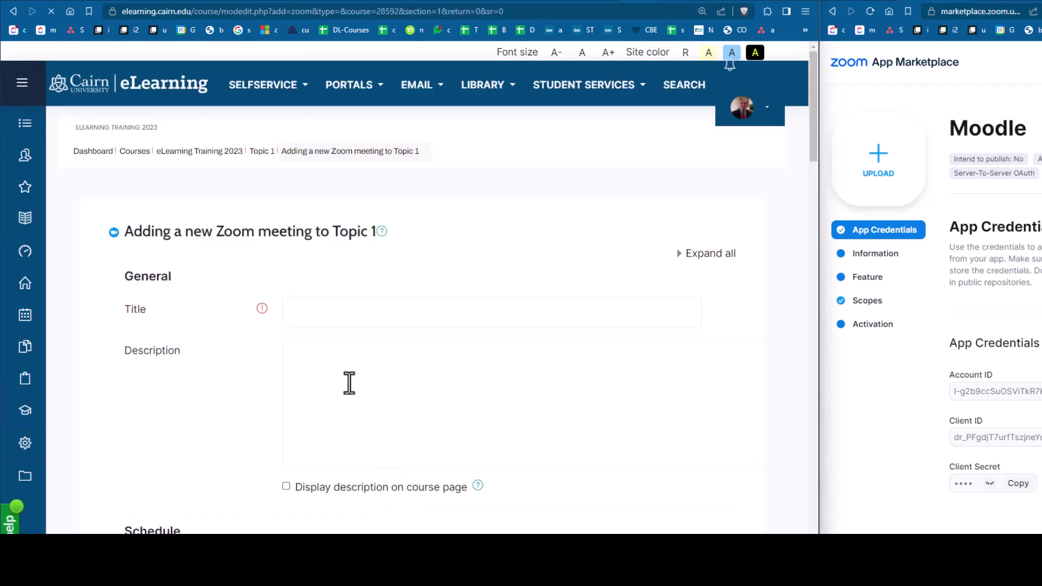
Title the meeting 'Zoom', then save and display it.
{"action": "left_click", "coordinate": [342, 311]}
{"action": "type", "text": "Zoom"}
{"action": "scroll", "coordinate": [221, 472], "scroll_direction": "down", "scroll_amount": 10}
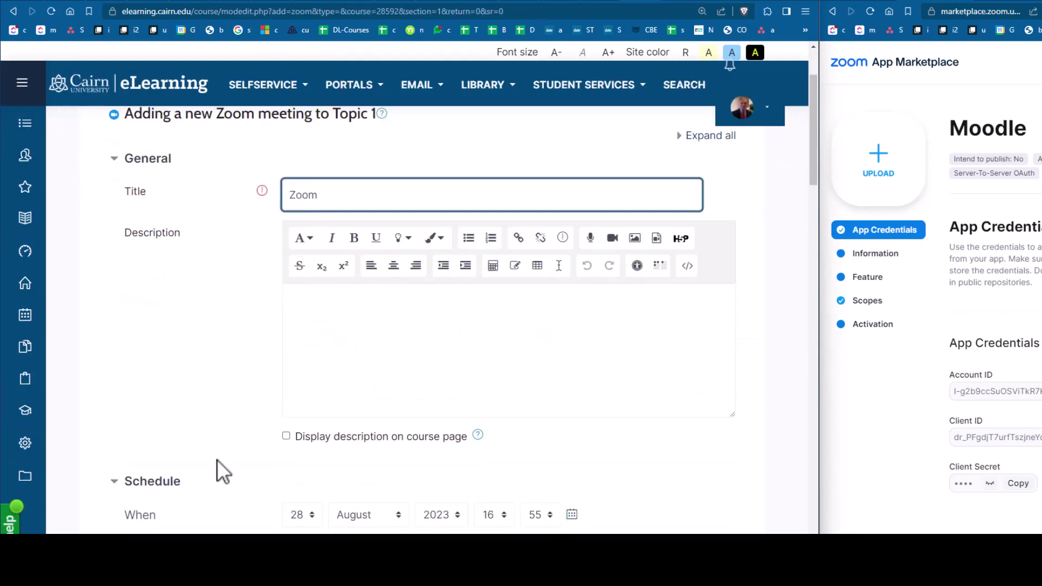
{"action": "scroll", "coordinate": [423, 419], "scroll_direction": "down", "scroll_amount": 15}
{"action": "scroll", "coordinate": [385, 451], "scroll_direction": "down", "scroll_amount": 4}
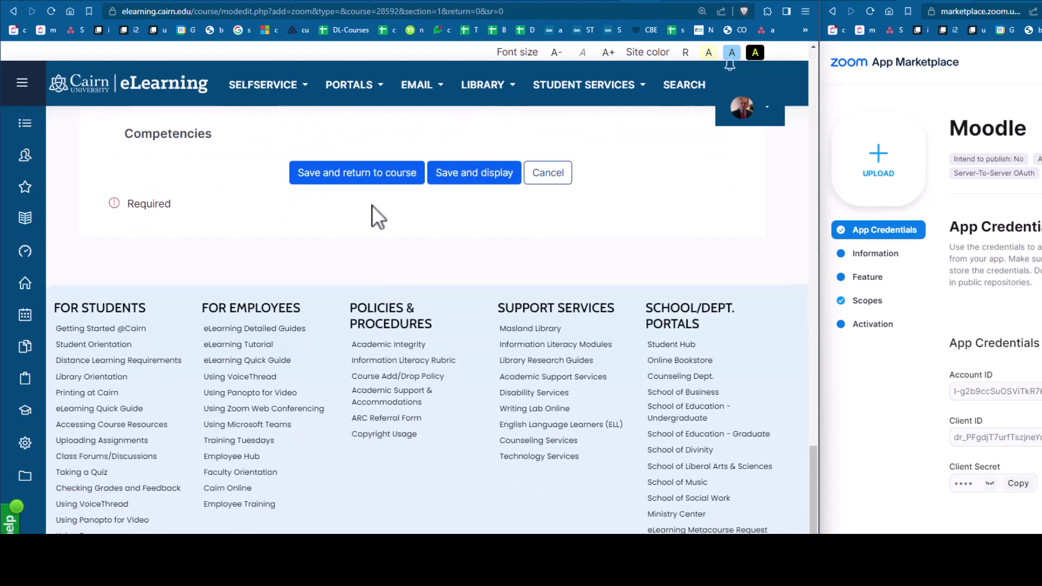
{"action": "left_click", "coordinate": [459, 179]}
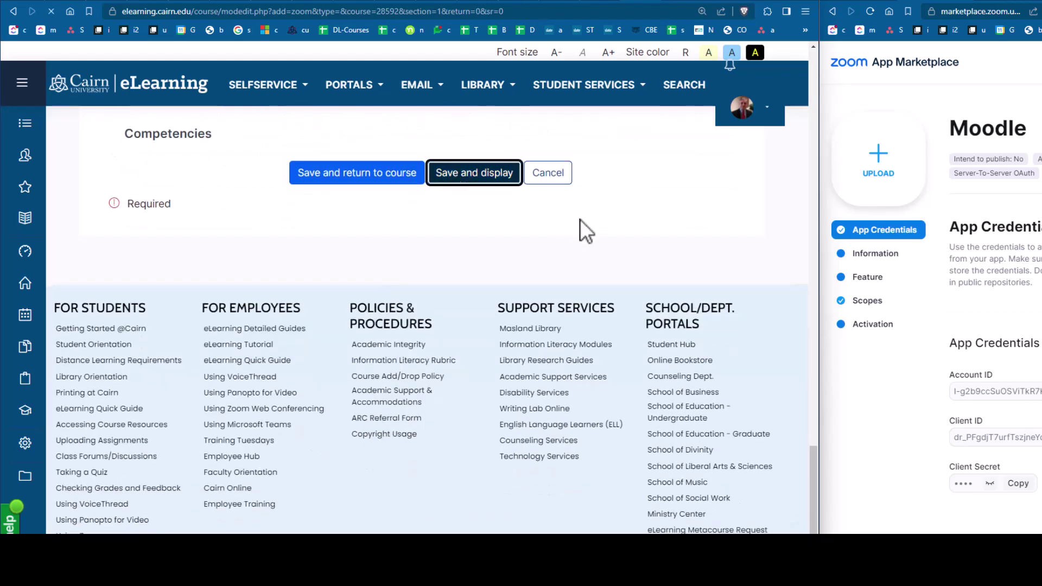